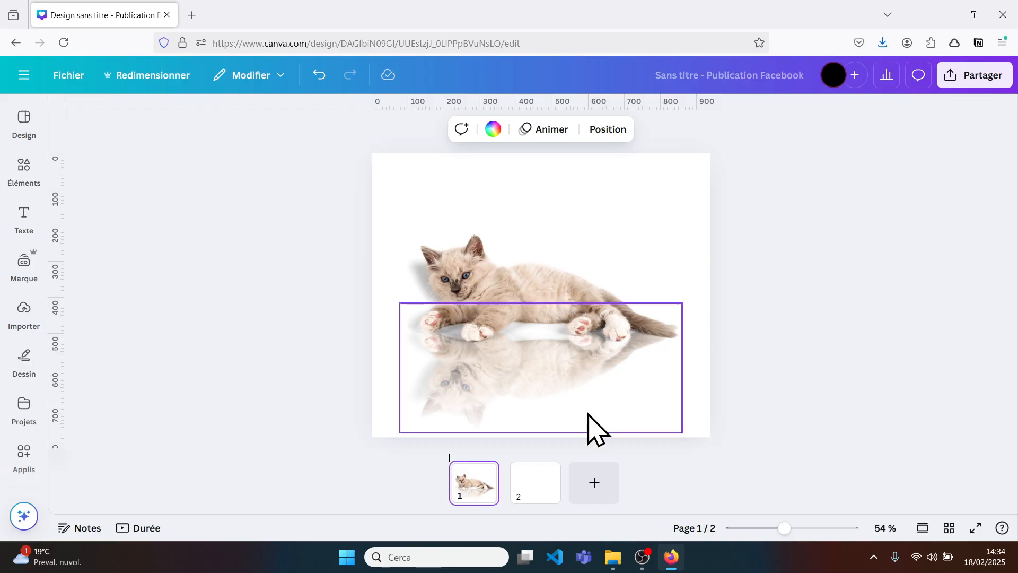
Step: Insert the photo of the lying beige kitten from the "chat" search results on blank page 2
left_click(532, 497)
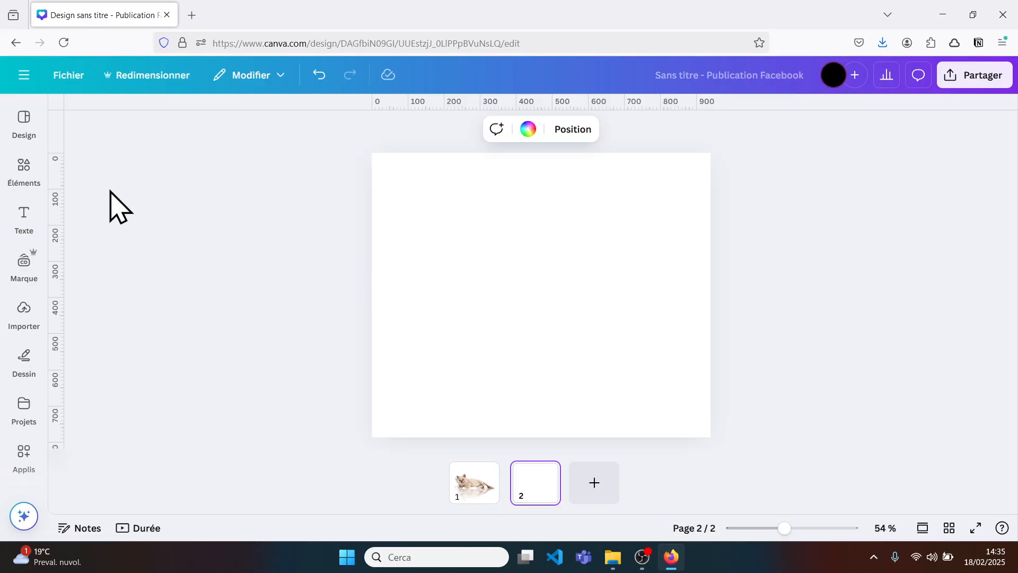
left_click(24, 167)
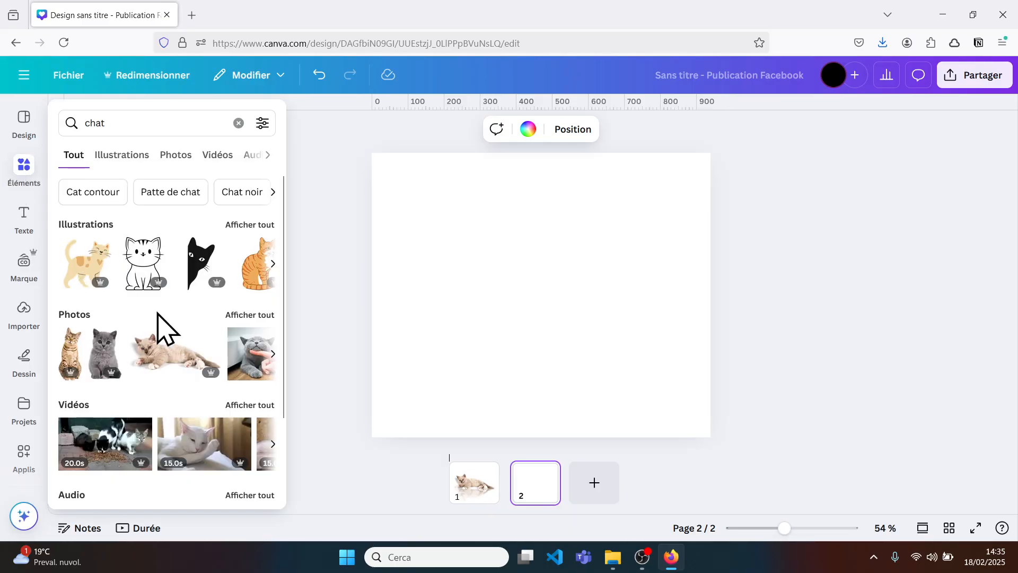
left_click(159, 365)
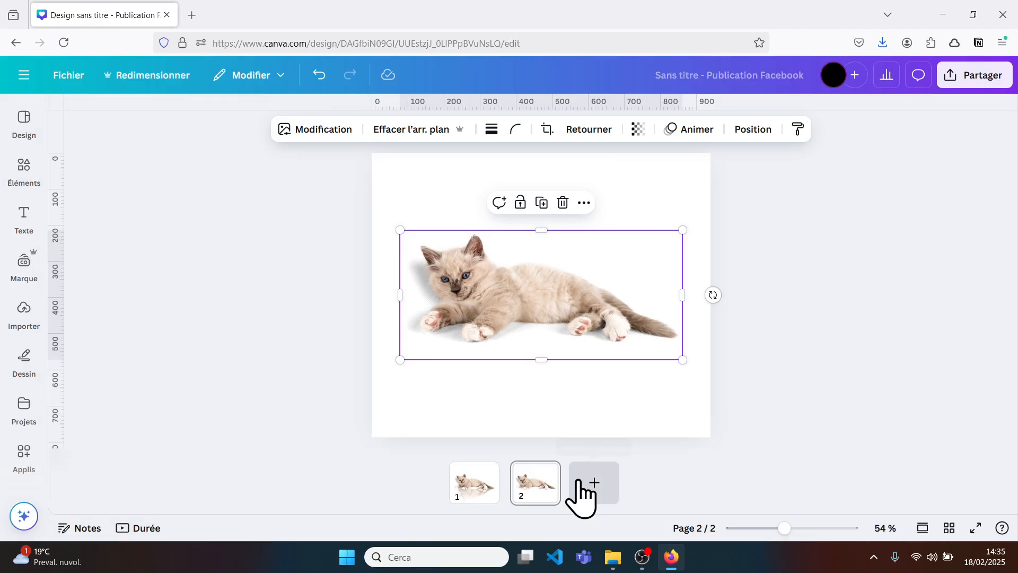
Step: Add a third page with the photo of the sitting grey kitten, shrunk to about half size and centred in the page's upper half
left_click(584, 493)
left_click(24, 173)
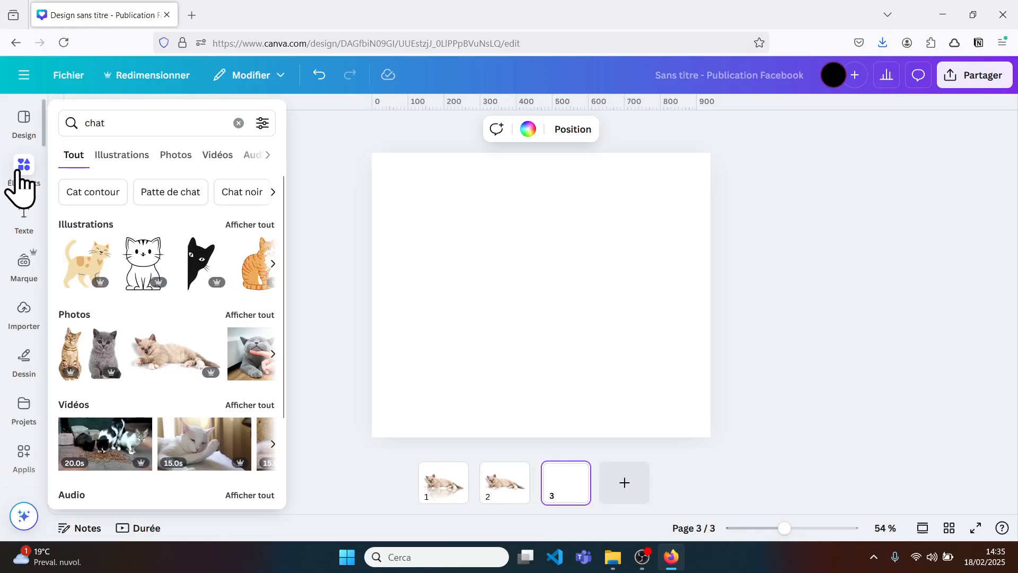
left_click(98, 350)
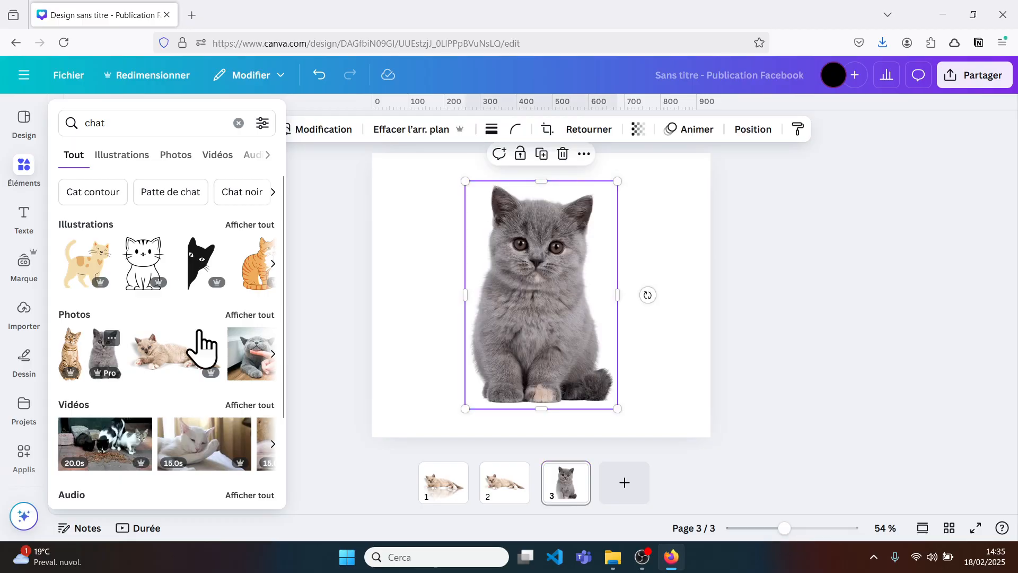
left_click_drag(461, 411, 564, 318)
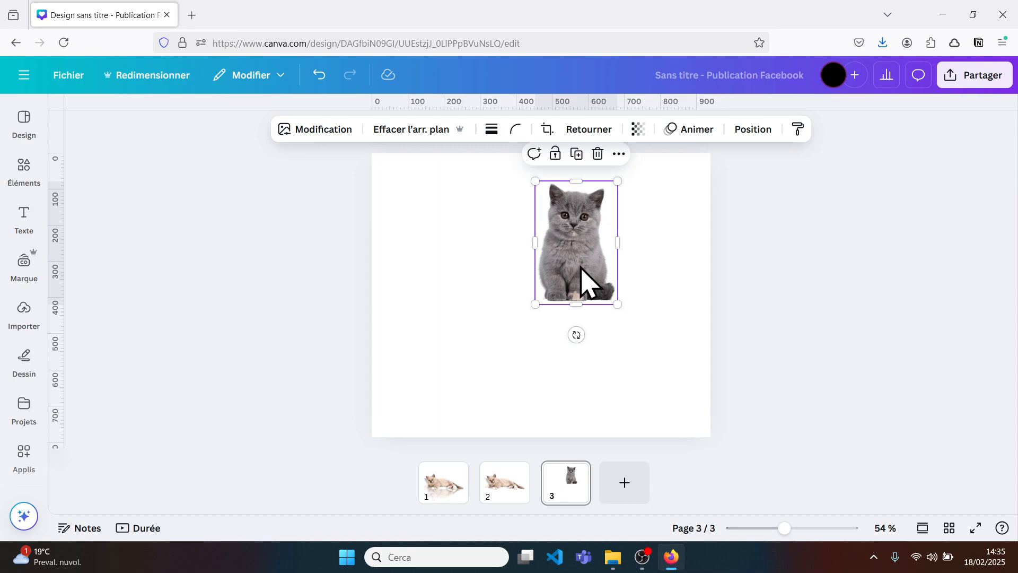
left_click_drag(580, 270, 544, 268)
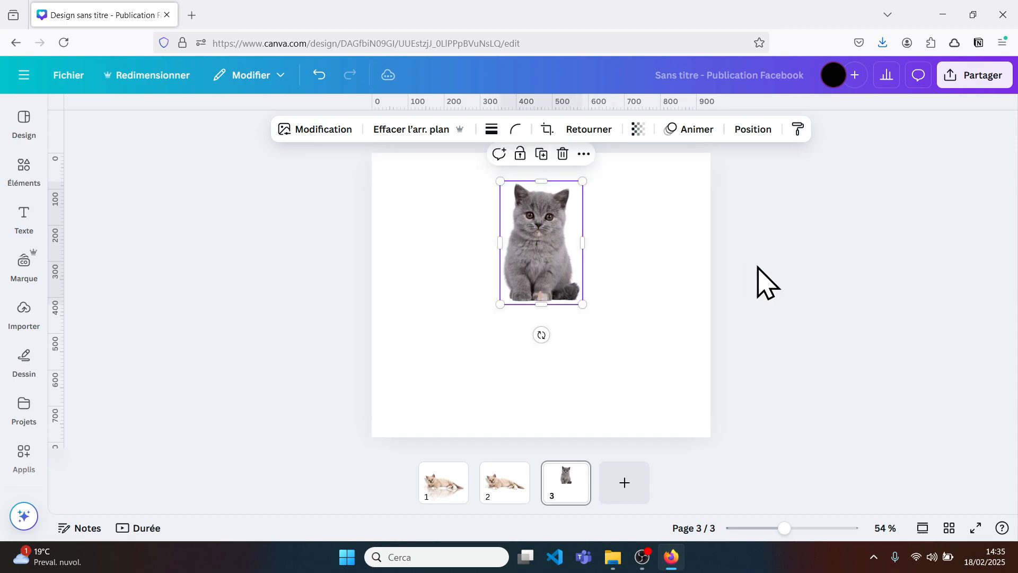
left_click(777, 282)
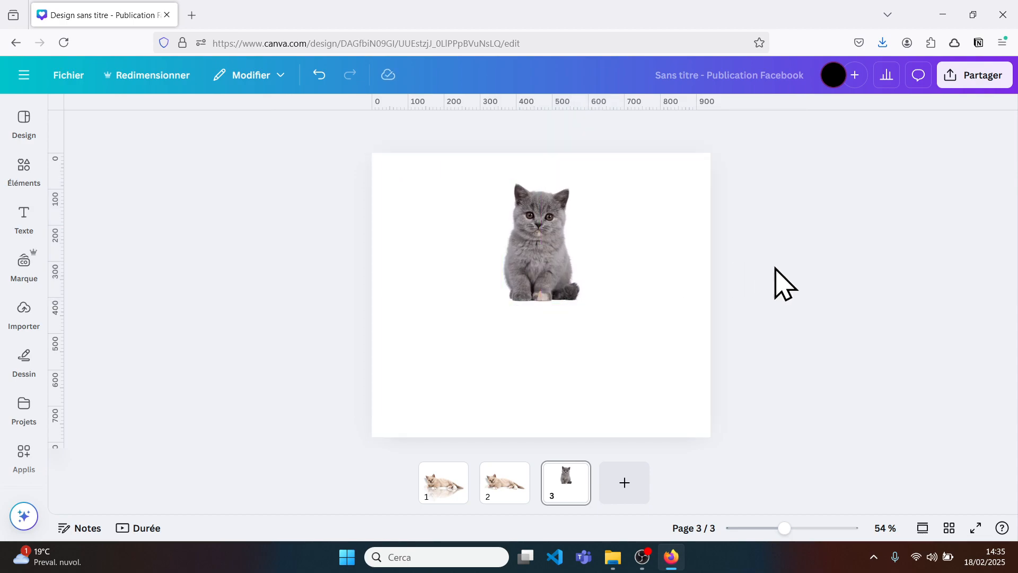
Step: Generate a reflection of the lying kitten photo on page 2 with the Easy Reflections app
left_click(506, 496)
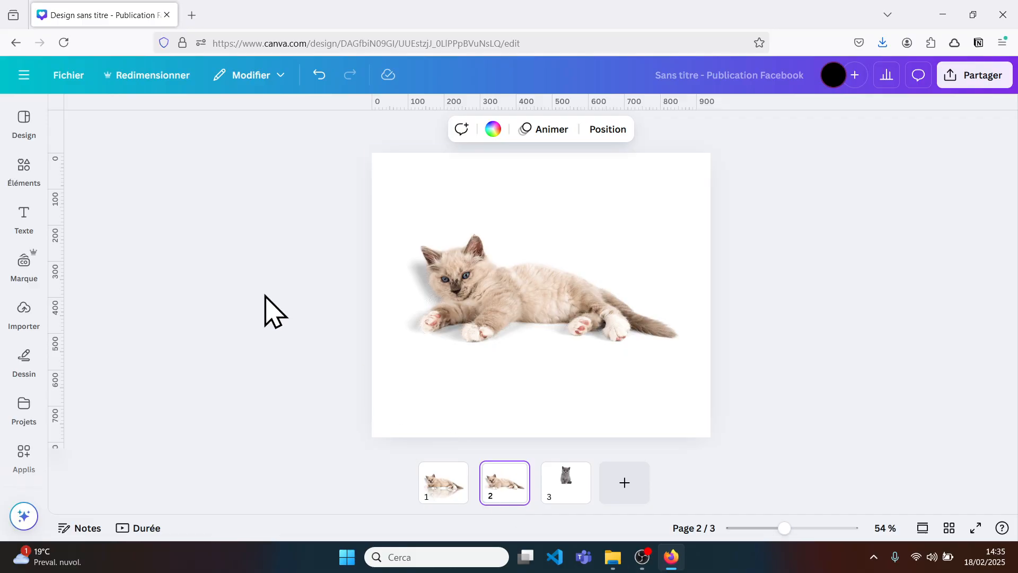
left_click(24, 455)
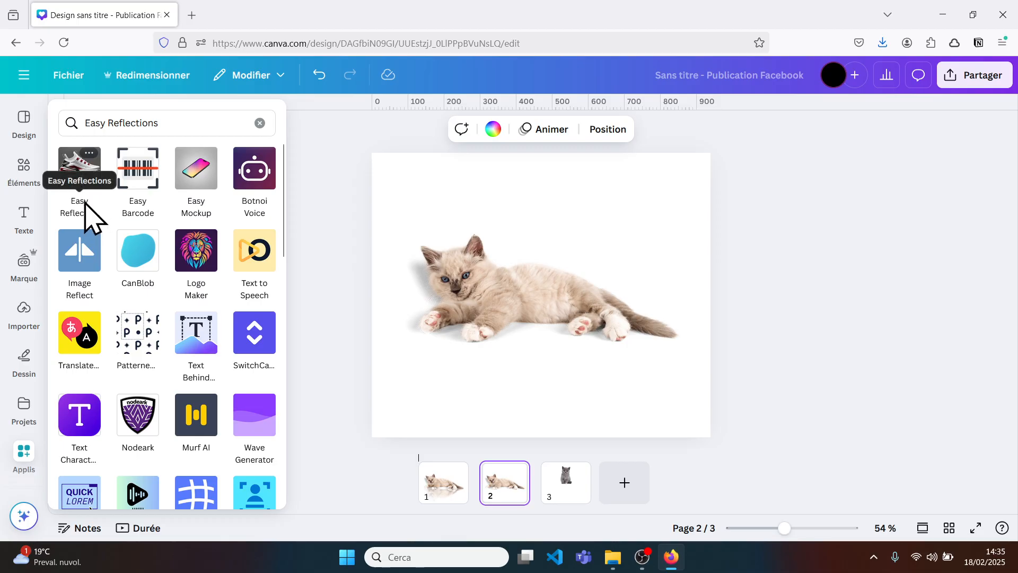
left_click(79, 175)
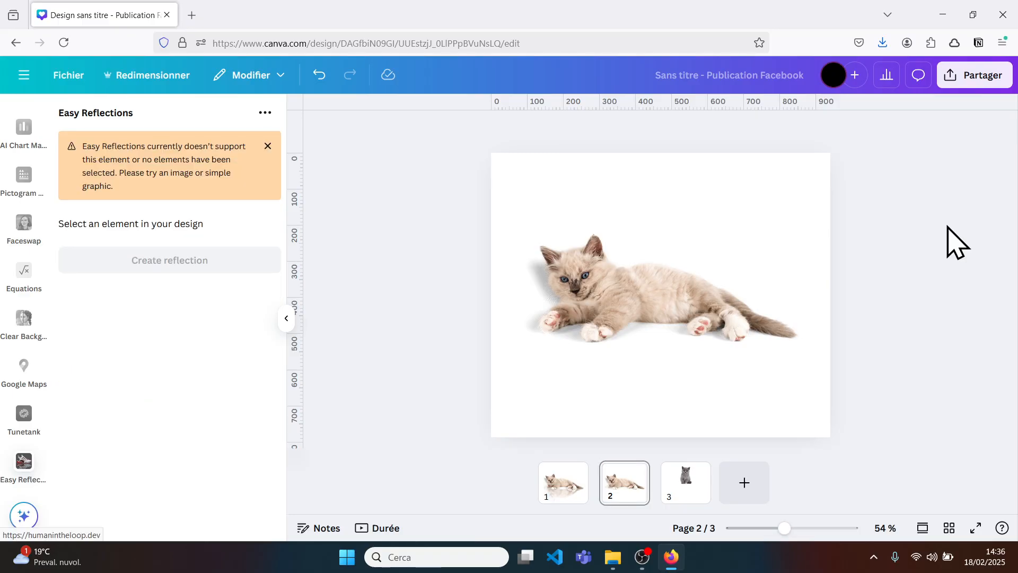
left_click(715, 281)
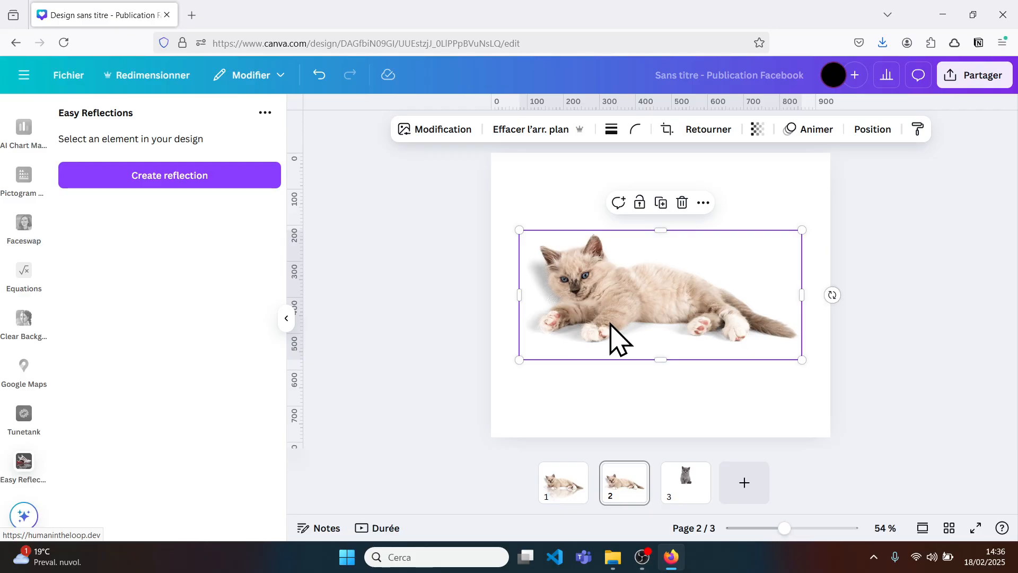
left_click(180, 180)
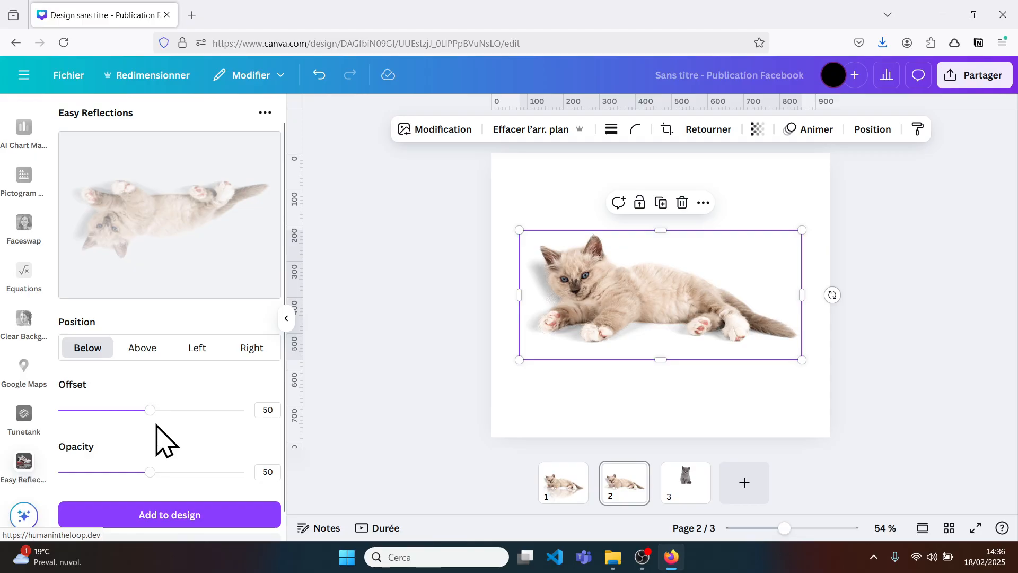
Step: Preview the Above, Left and Right reflection positions for the lying kitten, and return to Below
mouse_move(150, 410)
left_mouse_down()
mouse_move(90, 411)
mouse_move(145, 411)
left_mouse_up()
mouse_move(150, 472)
left_mouse_down()
mouse_move(230, 471)
mouse_move(107, 472)
mouse_move(139, 472)
left_mouse_up()
left_click(142, 350)
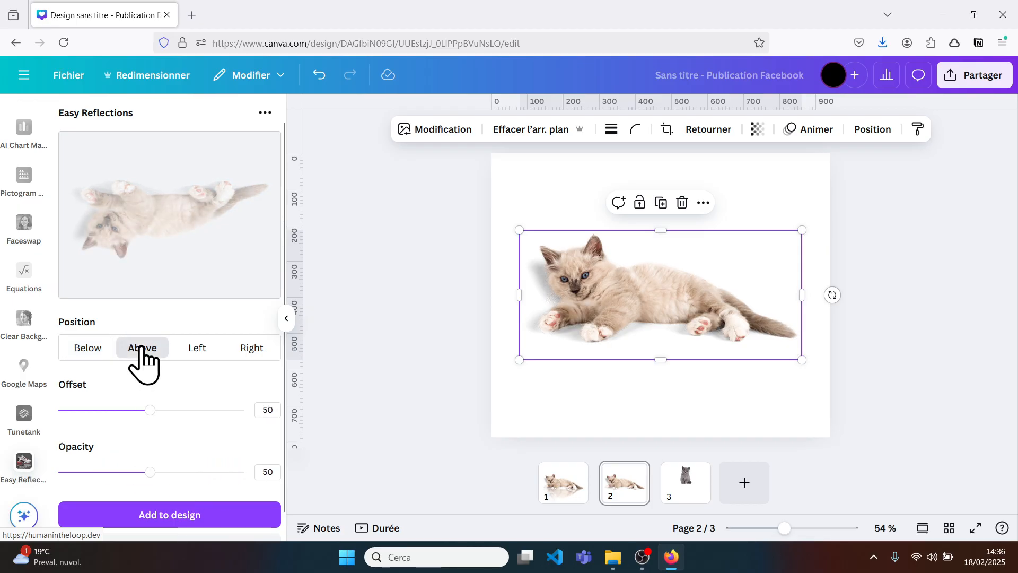
left_click(198, 349)
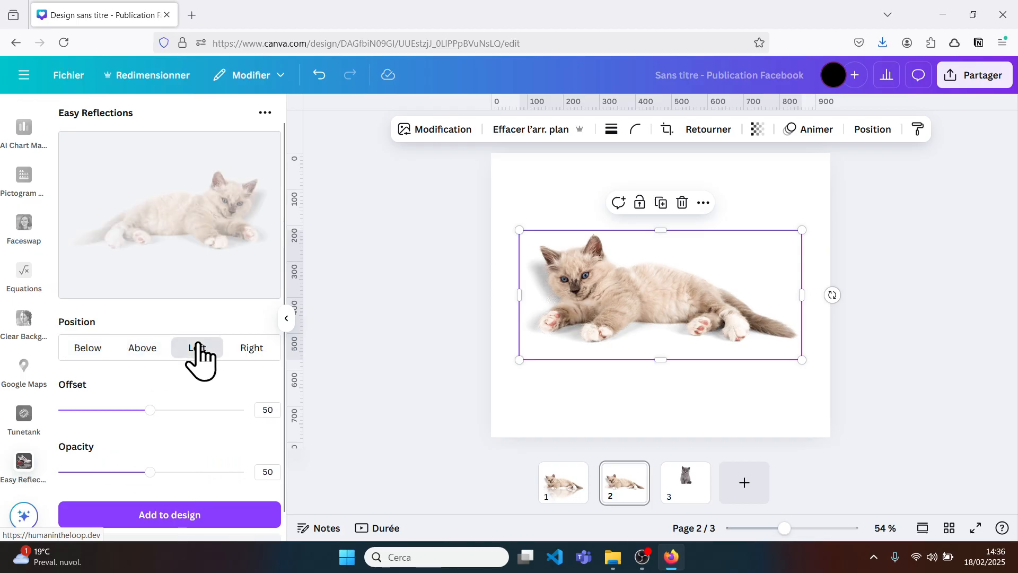
left_click(248, 349)
left_click(89, 350)
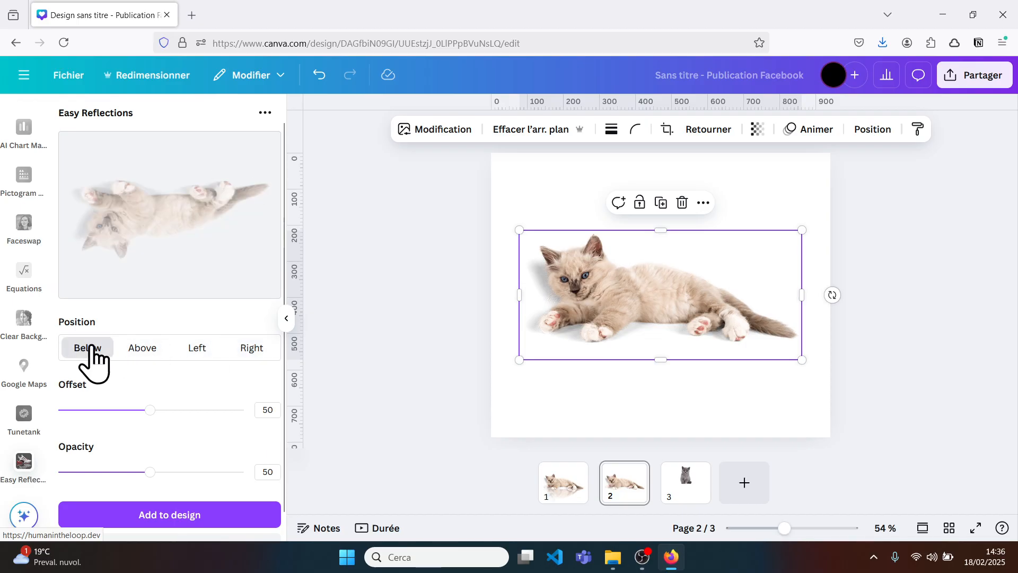
Step: Add the lying kitten's reflection to page 2, enlarge it to match the photo's width and align it beneath the paws
left_click(166, 522)
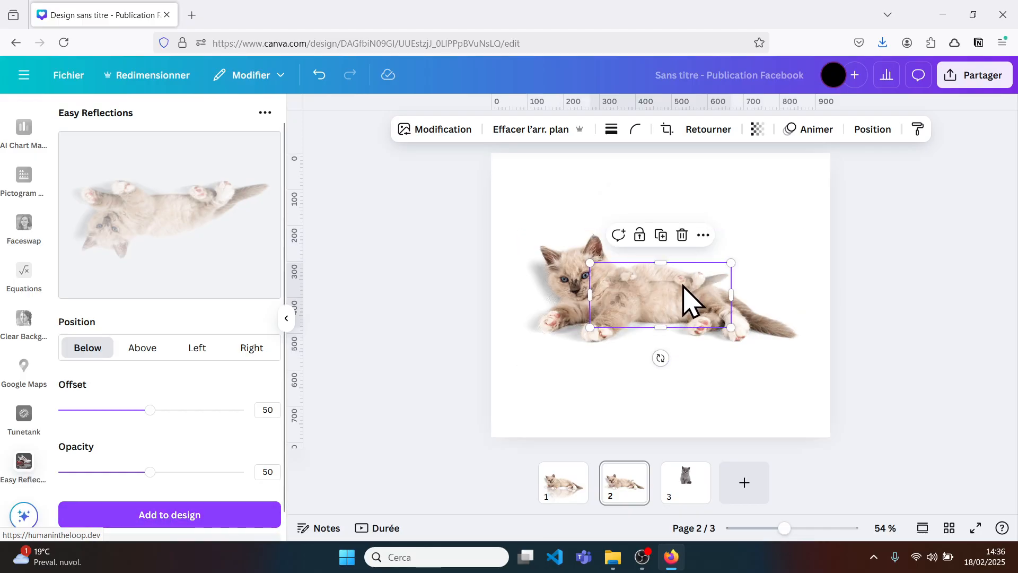
left_click_drag(684, 289, 802, 263)
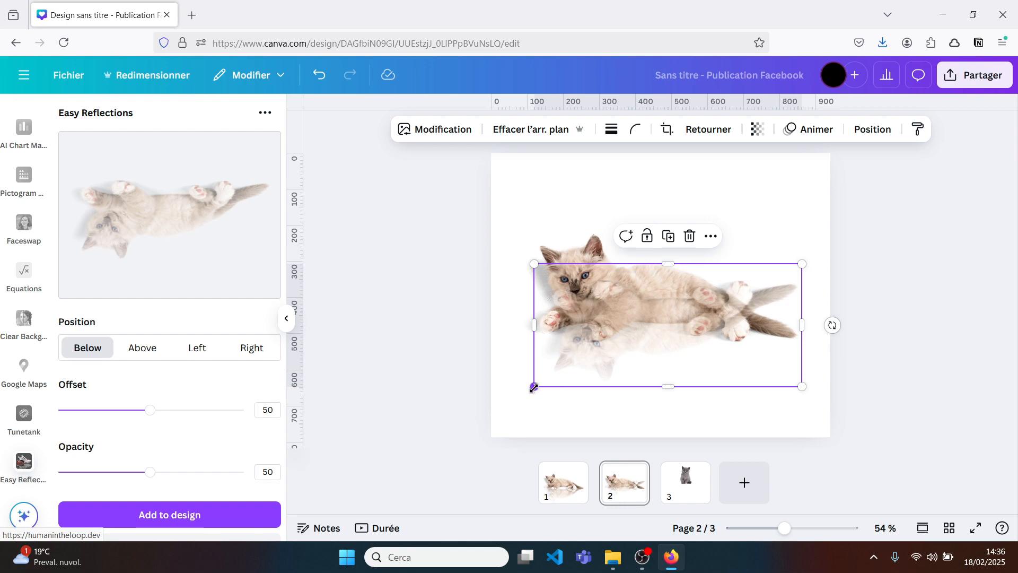
left_click_drag(534, 387, 530, 389)
left_click_drag(675, 341, 670, 374)
left_click(922, 259)
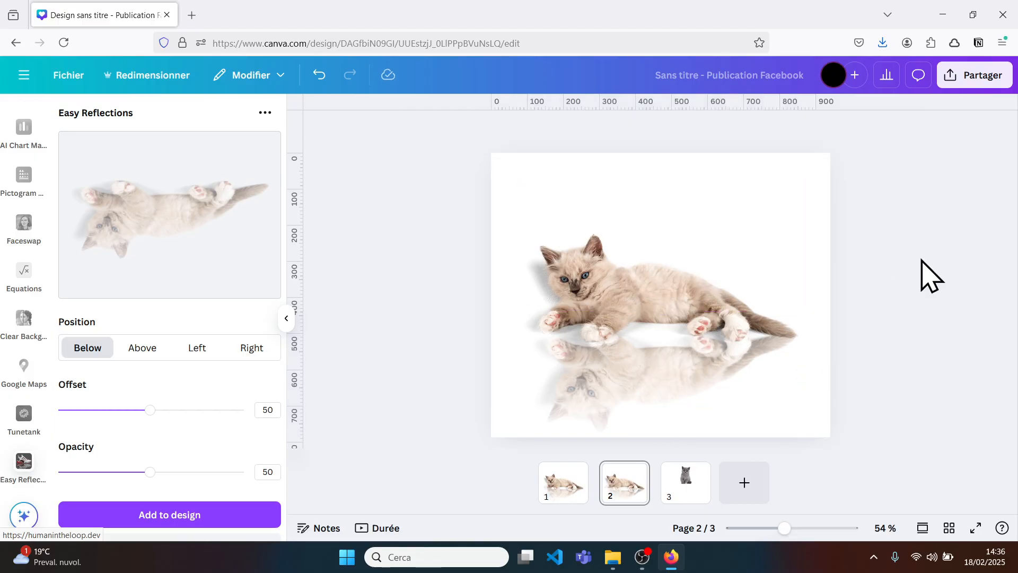
Step: Move the reflection layer behind the lying kitten photo on page 2
left_click(749, 391)
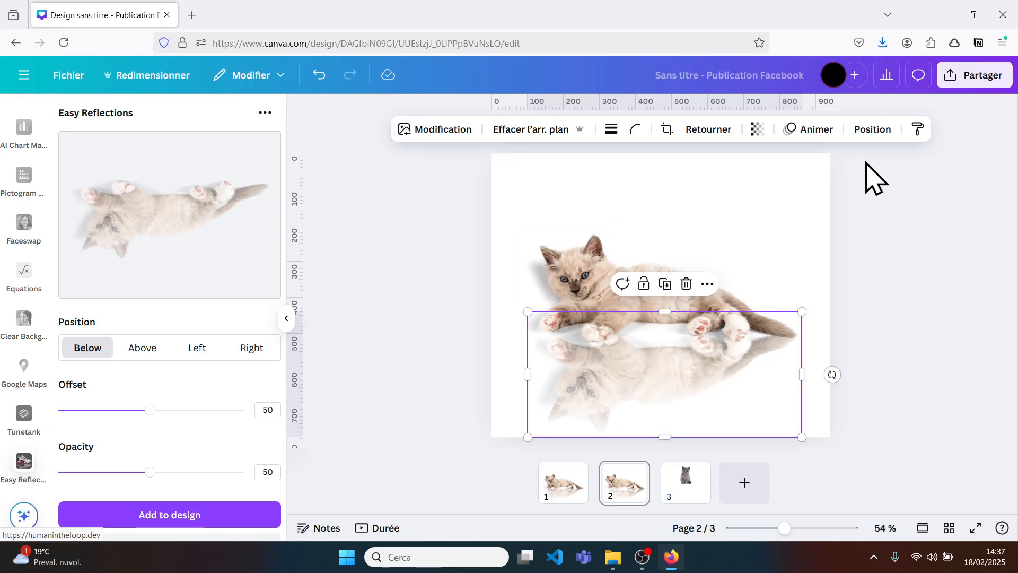
left_click(872, 130)
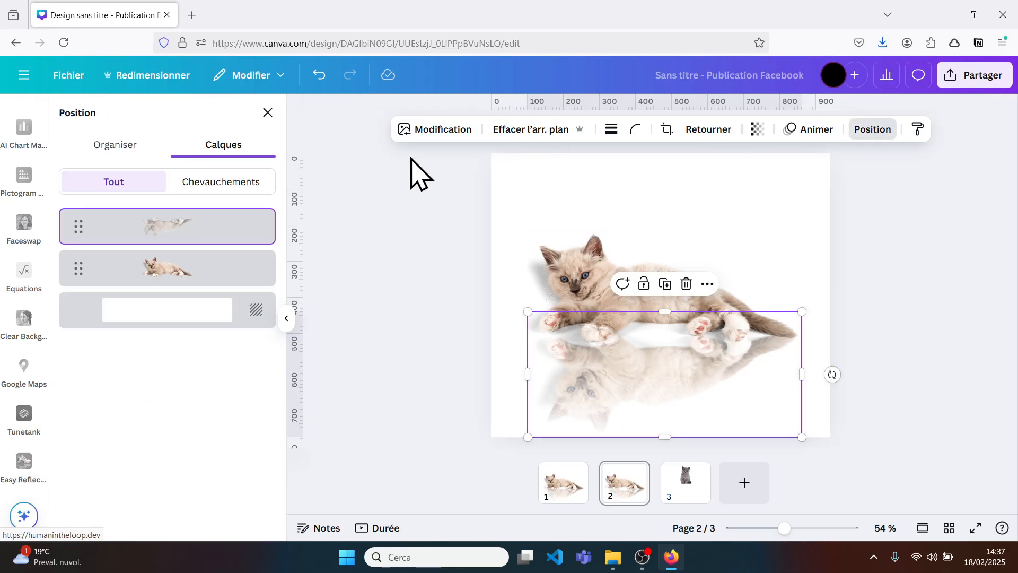
left_click_drag(206, 236, 205, 289)
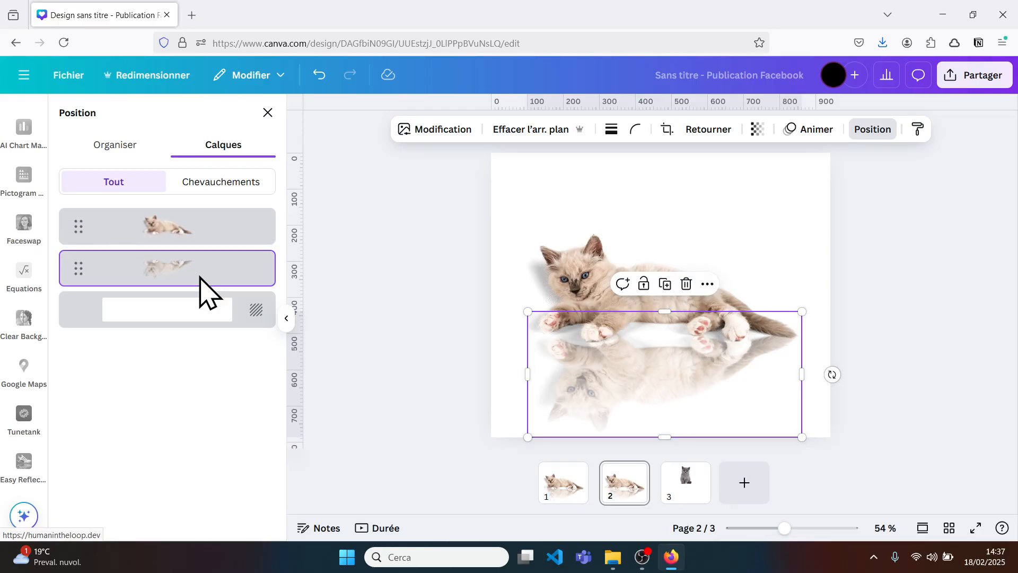
left_click(385, 203)
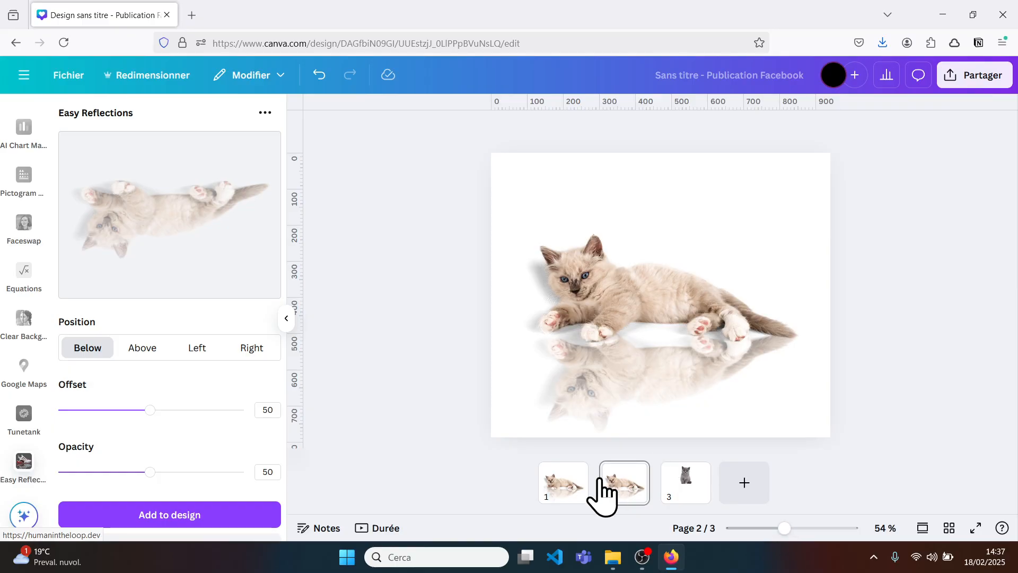
Step: Reset Easy Reflections and generate a reflection of the sitting grey kitten photo on page 3
left_click(559, 489)
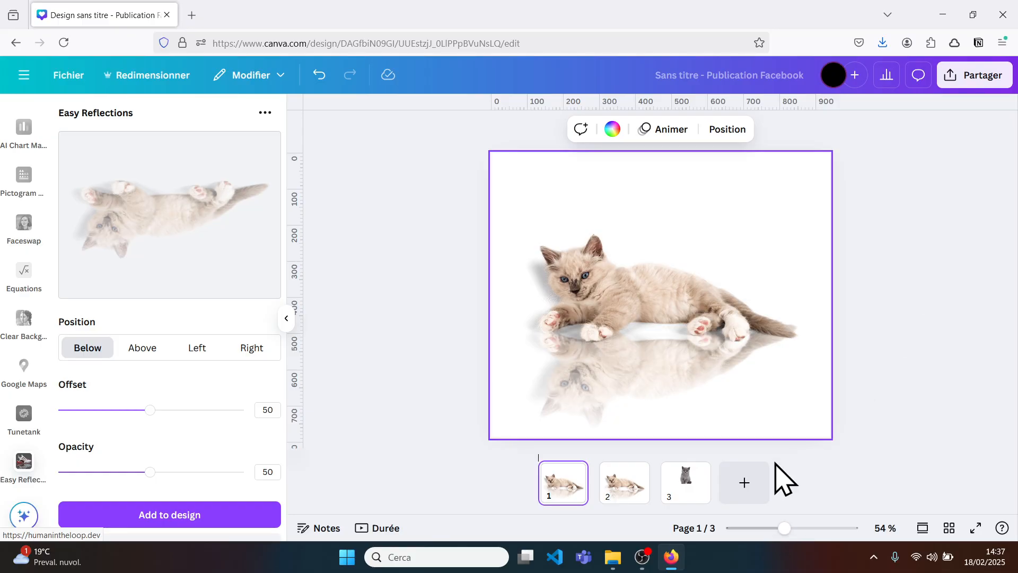
left_click(697, 496)
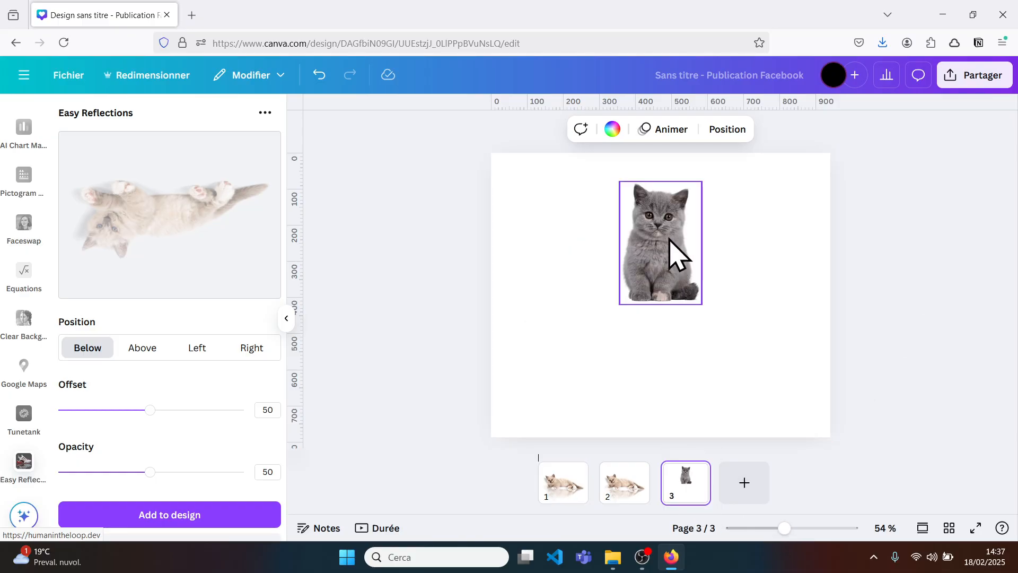
left_click(676, 255)
left_click(318, 314)
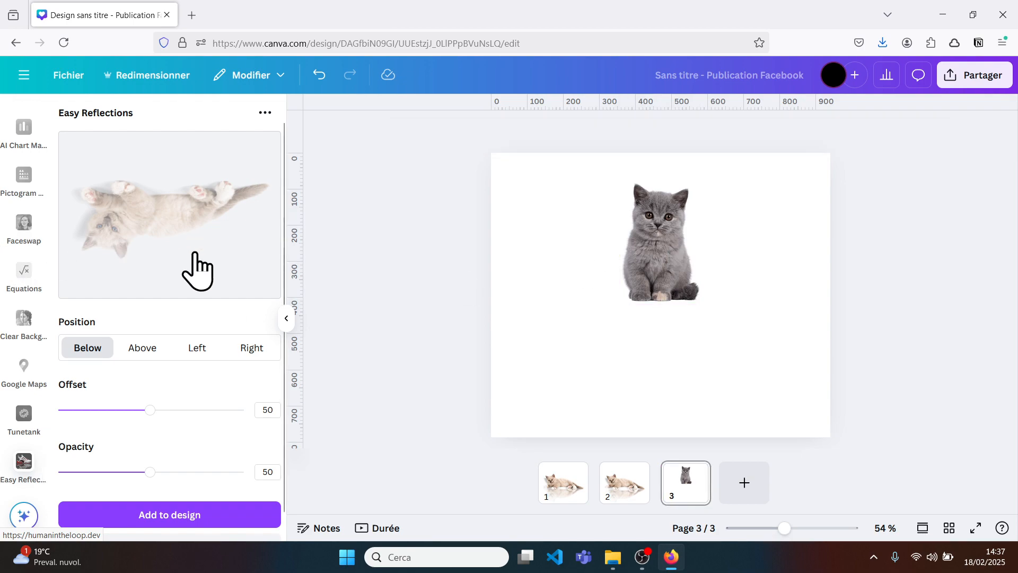
scroll(197, 270, "down", 1)
left_click(173, 525)
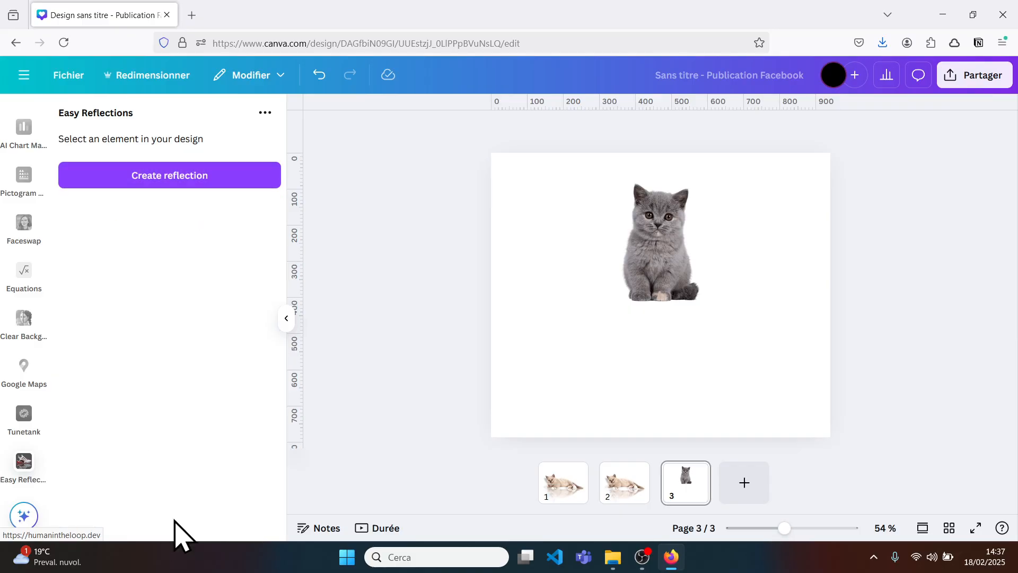
left_click(677, 254)
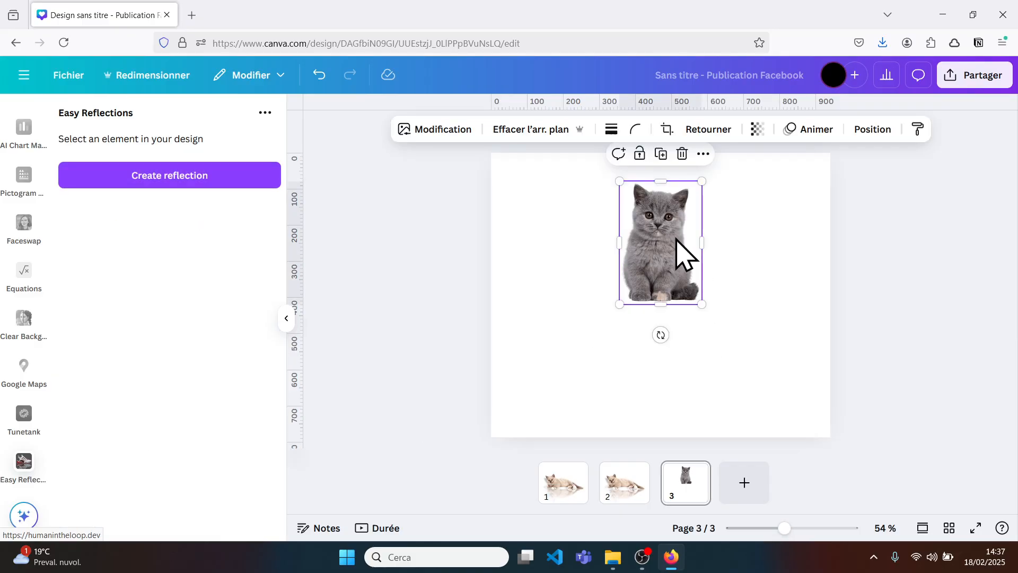
left_click(186, 176)
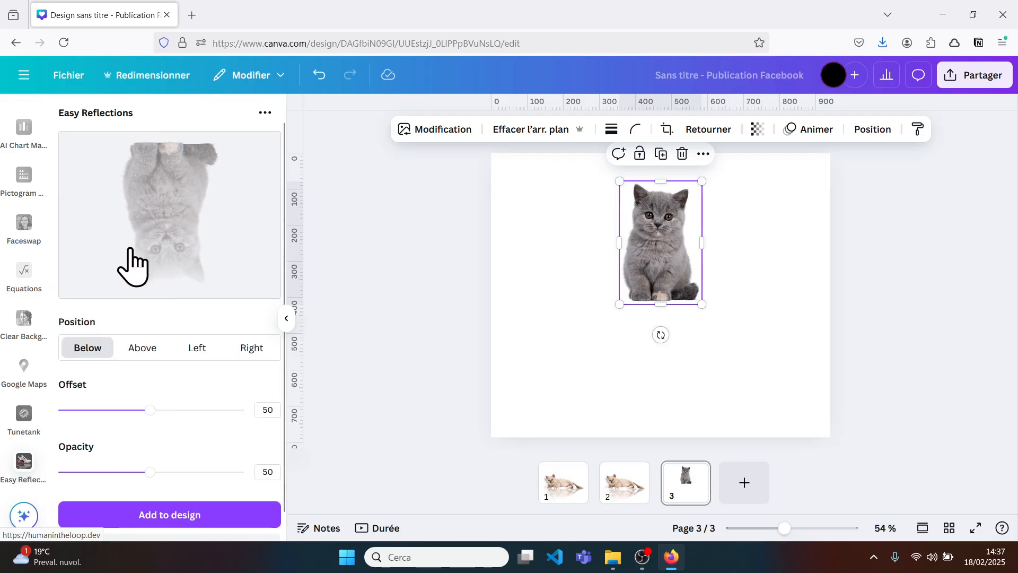
Step: Add the grey kitten's Below reflection to page 3, place it under the paws and enlarge it slightly to match the photo
scroll(153, 369, "down", 1)
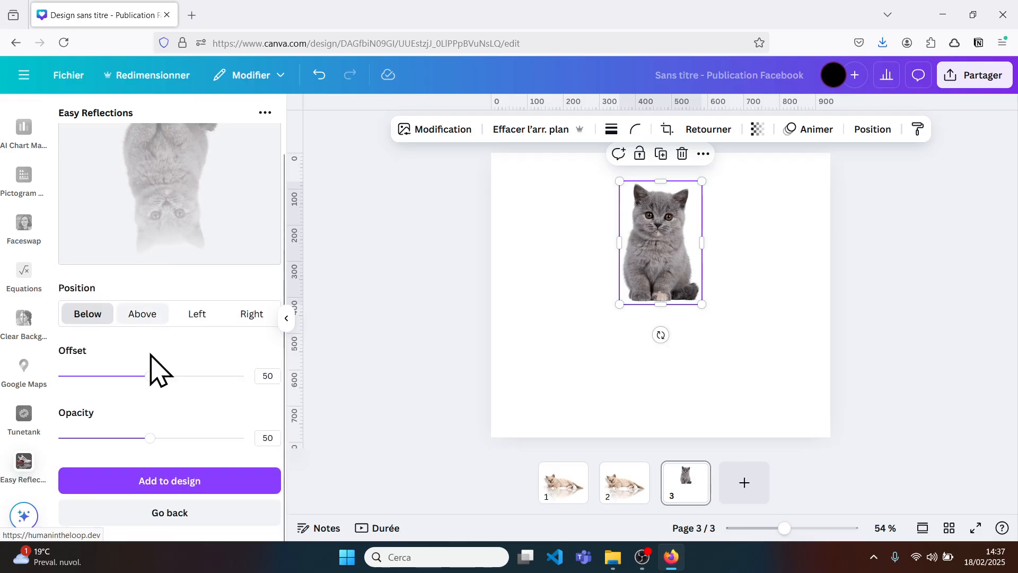
left_click(161, 489)
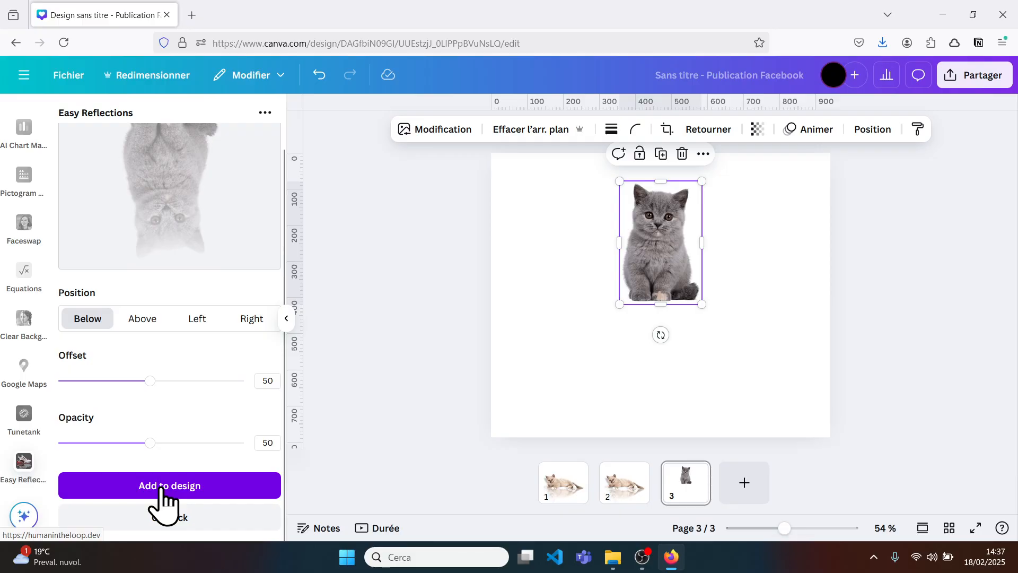
left_click(175, 494)
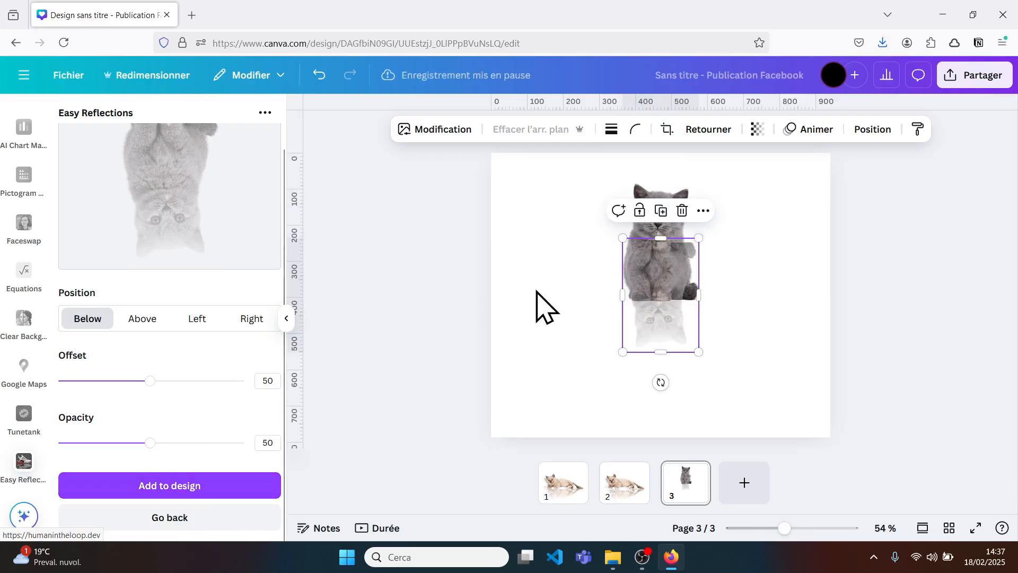
left_click_drag(677, 291, 679, 332)
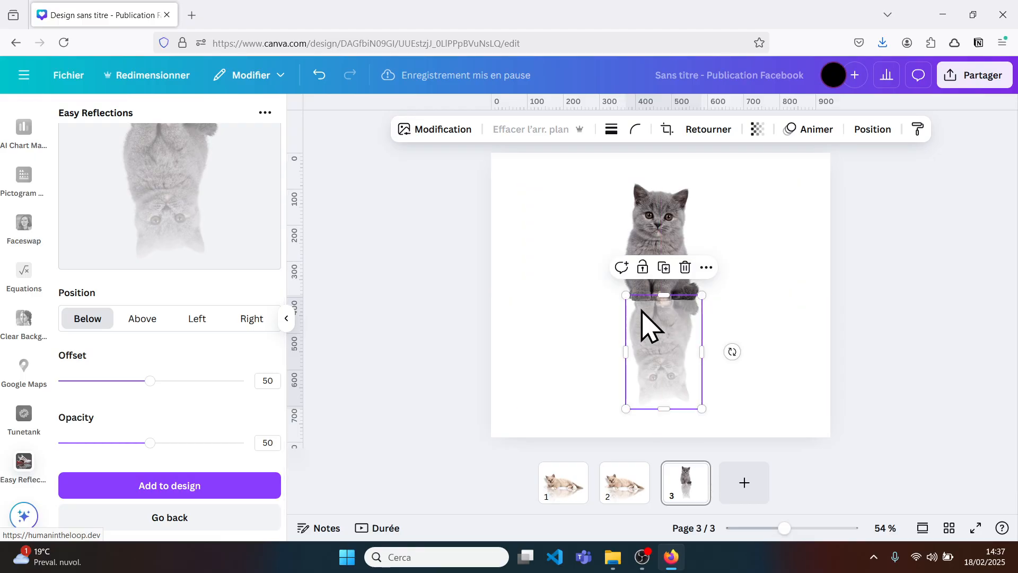
left_click_drag(625, 295, 618, 293)
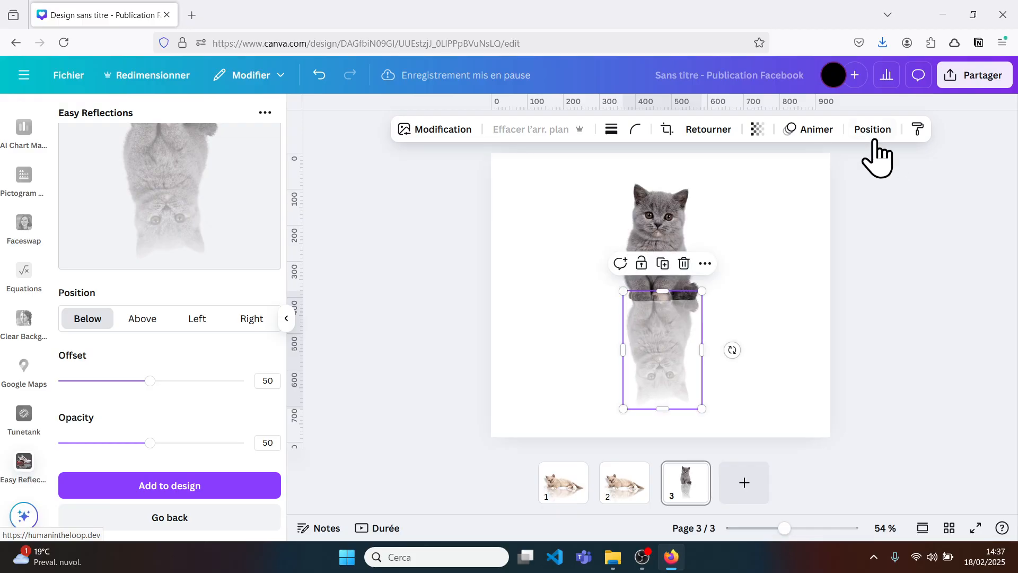
Step: Move the reflection layer behind the grey kitten photo on page 3
left_click(872, 130)
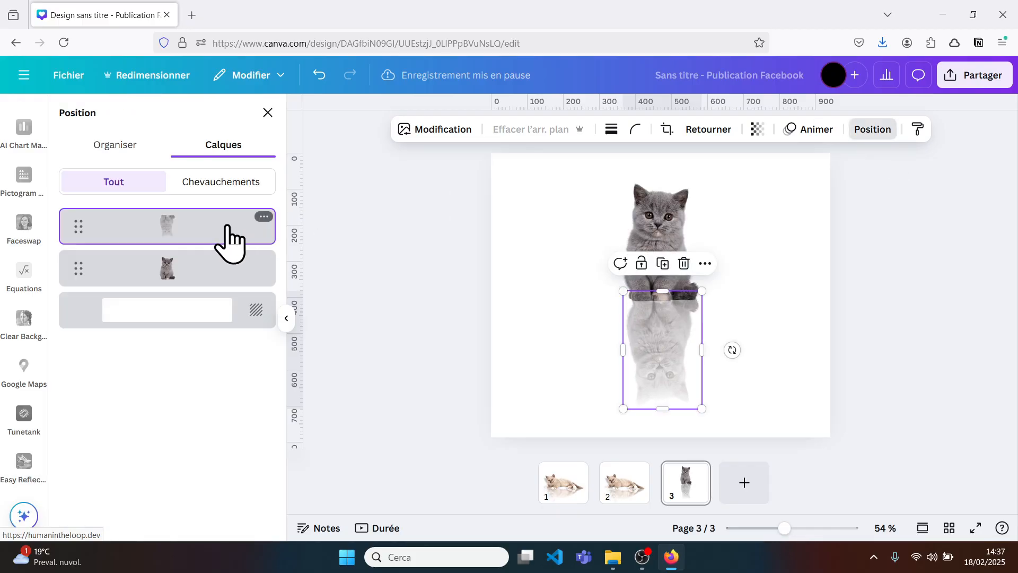
left_click_drag(227, 243, 224, 287)
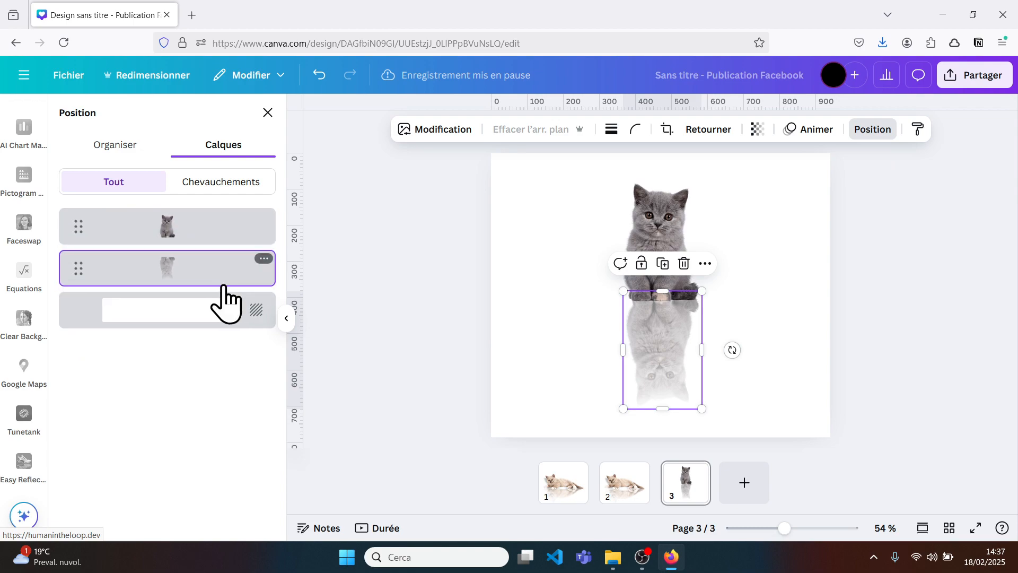
left_click(947, 237)
left_click(947, 237)
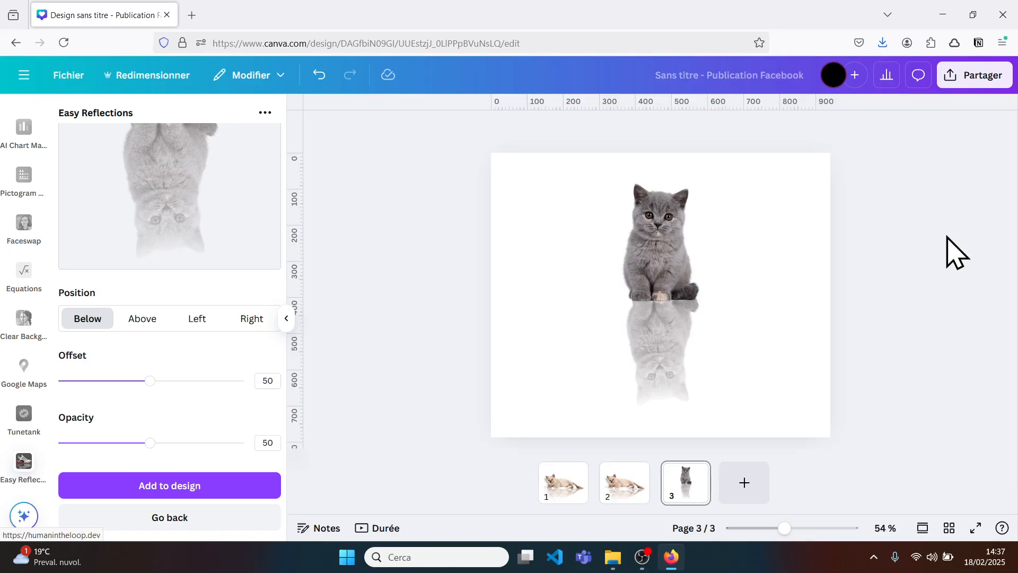
Step: Review the finished example on page 1 and add a blank fourth page to the design
left_click(560, 487)
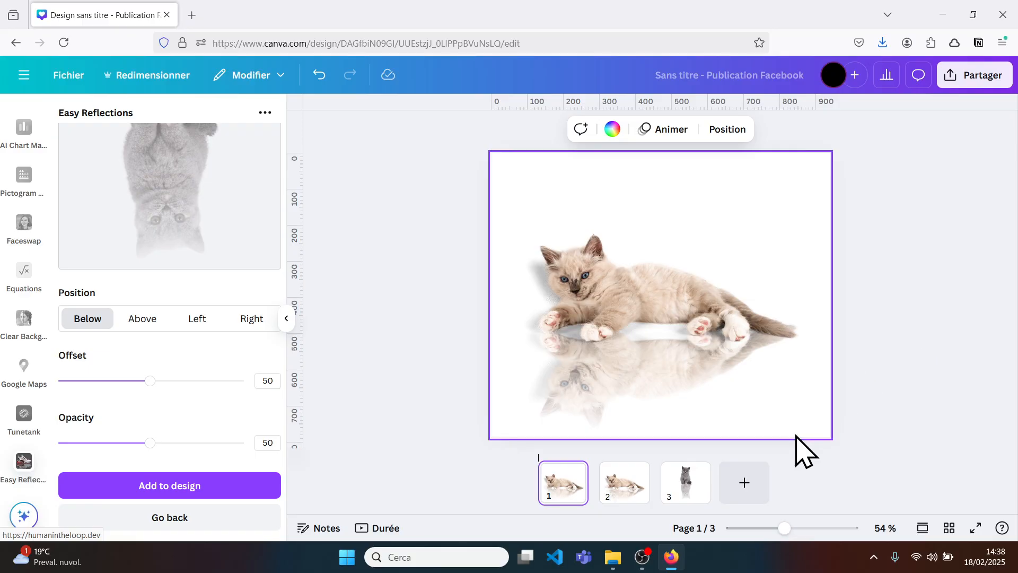
left_click(744, 487)
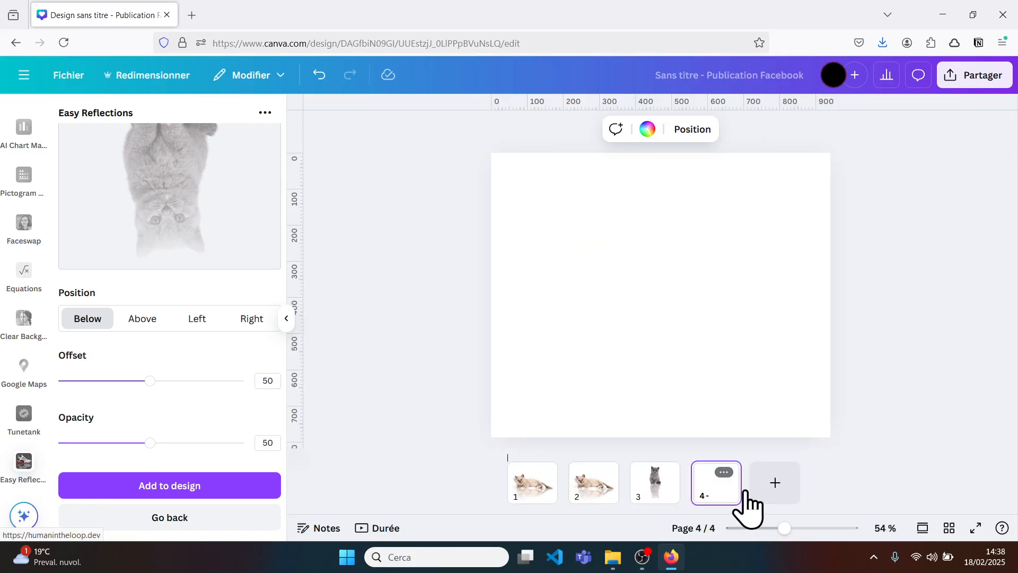